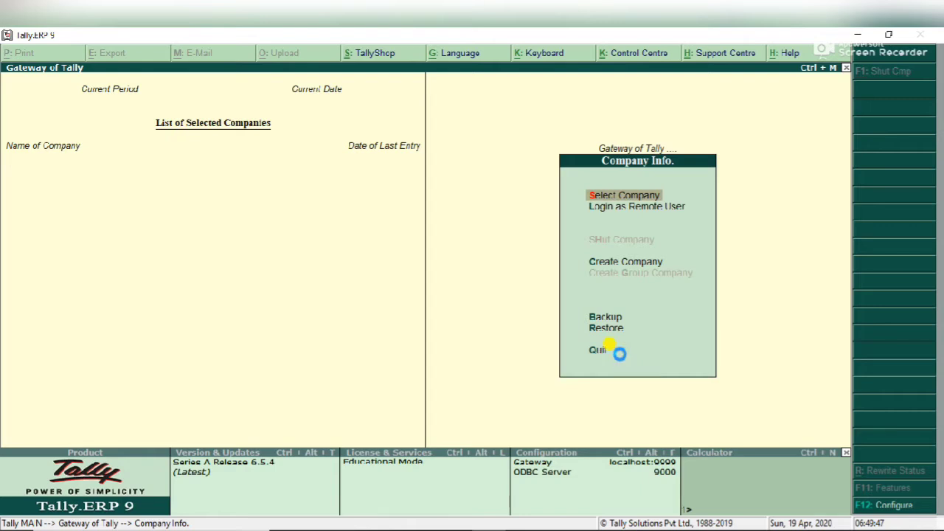
# - Load CKC Co. (period 1-4-2020 to 31-3-2021) and open it in Company Alteration
pyautogui.press('Return')
pyautogui.write('ckc')
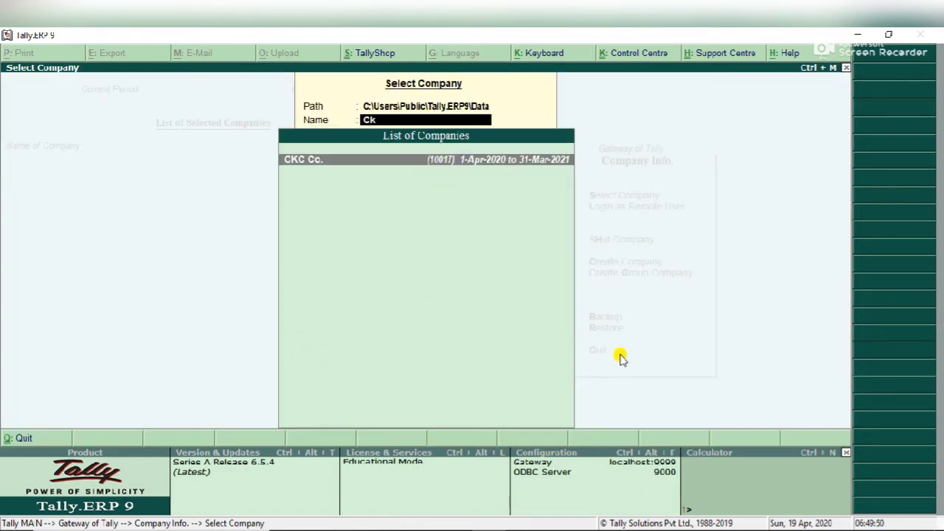
pyautogui.press('Return')
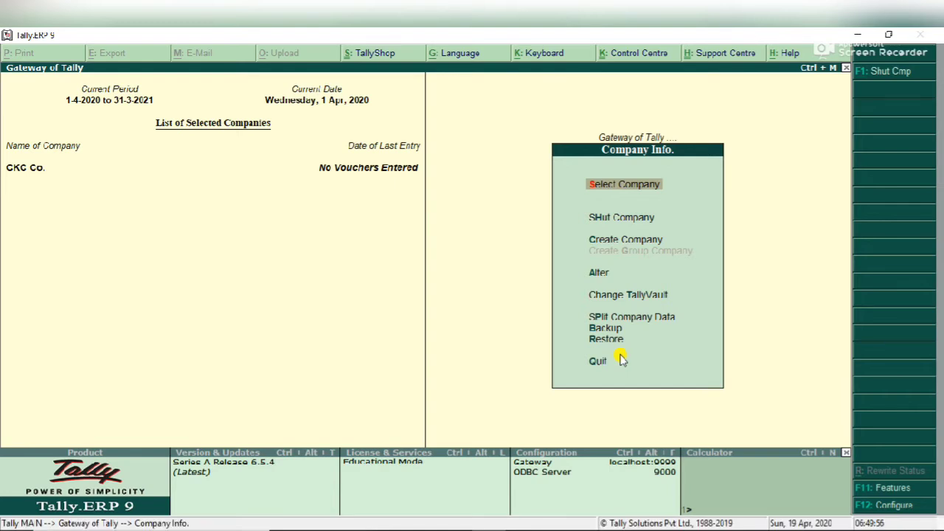
pyautogui.press('Down')
pyautogui.press('Down')
pyautogui.press('Down')
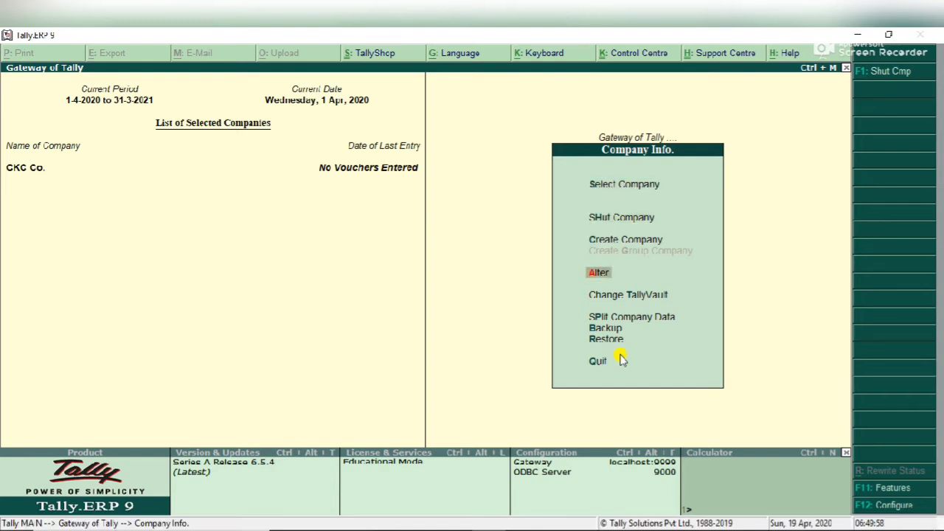
pyautogui.press('Return')
pyautogui.press('Return')
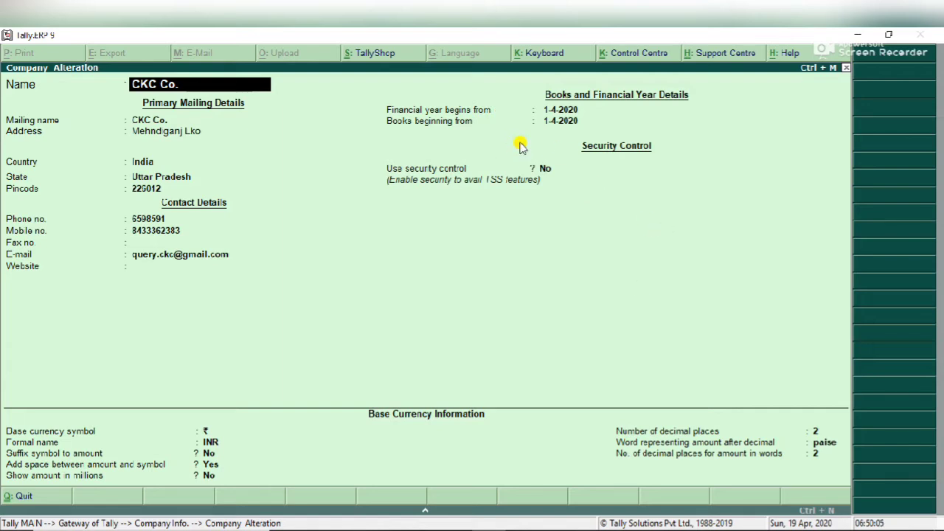
# - Set Use security control to Yes in CKC Co.'s company alteration screen
pyautogui.press('Return')
pyautogui.press('Return')
pyautogui.press('Return')
pyautogui.press('Return')
pyautogui.press('Return')
pyautogui.press('Return')
pyautogui.press('Return')
pyautogui.press('Return')
pyautogui.press('Return')
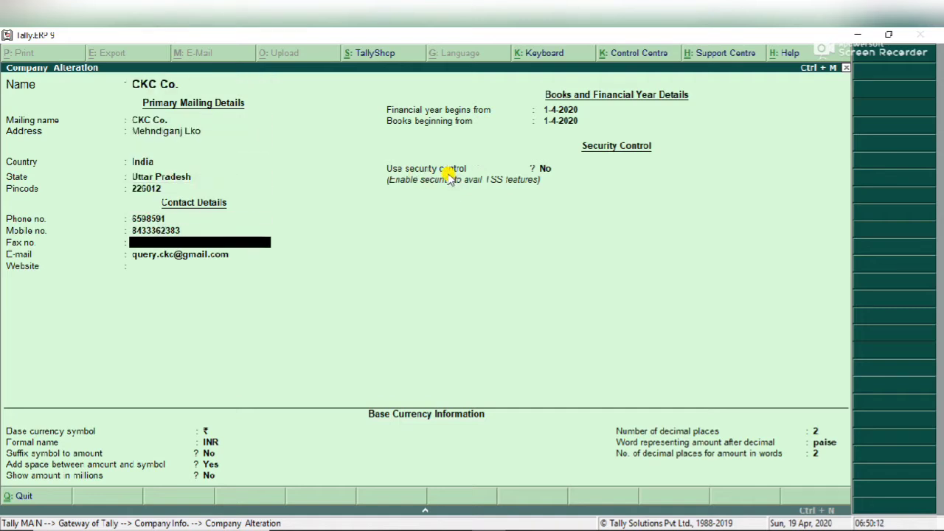
pyautogui.press('Return')
pyautogui.press('Return')
pyautogui.press('Return')
pyautogui.press('Return')
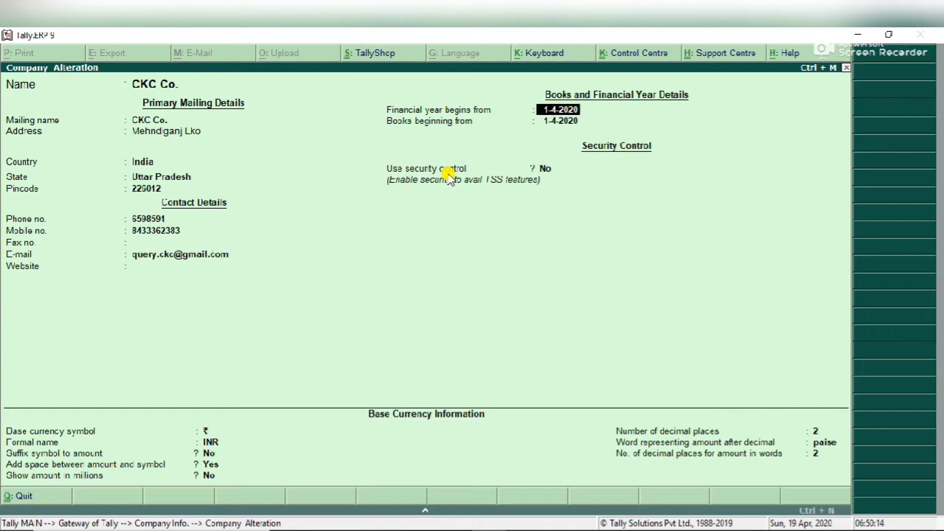
pyautogui.press('Return')
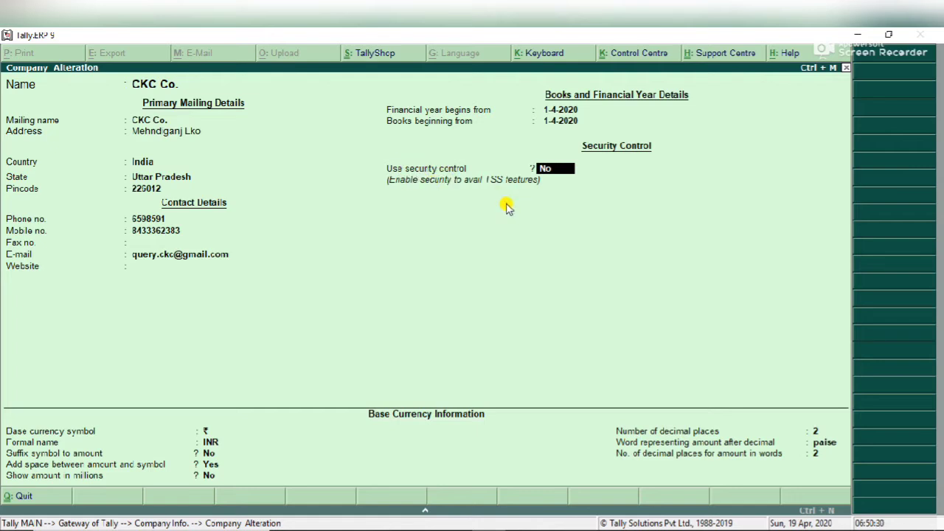
pyautogui.write('y')
pyautogui.press('Return')
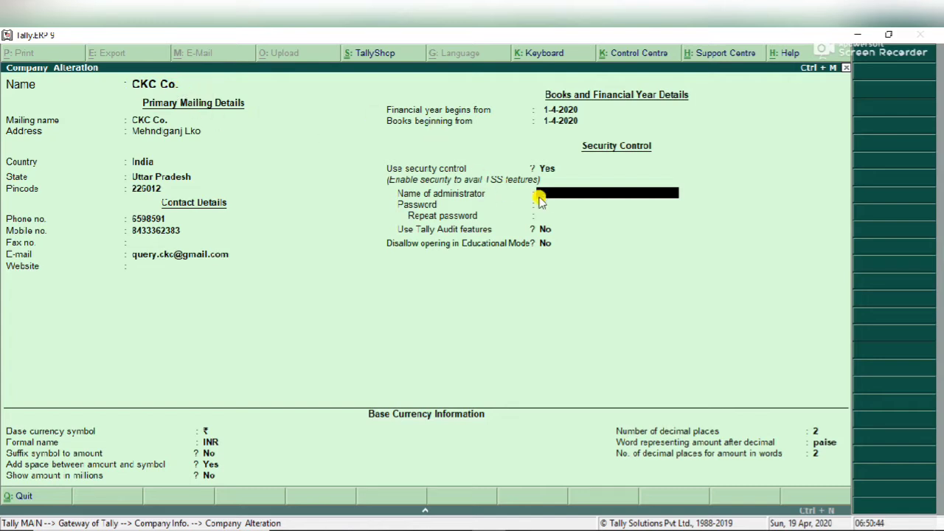
# - Enter the administrator name and password twice, leaving Tally Audit and Educational Mode at No
pyautogui.write('urma')
pyautogui.press('Return')
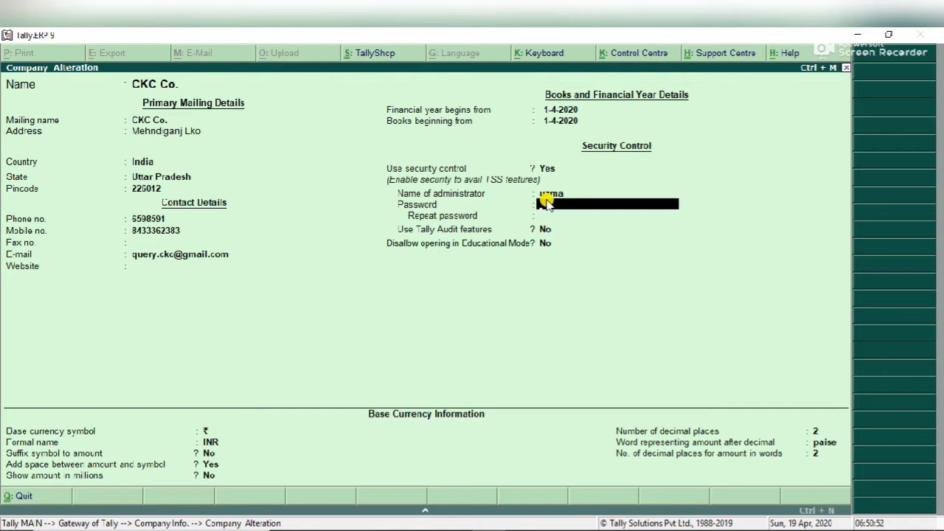
pyautogui.write('1')
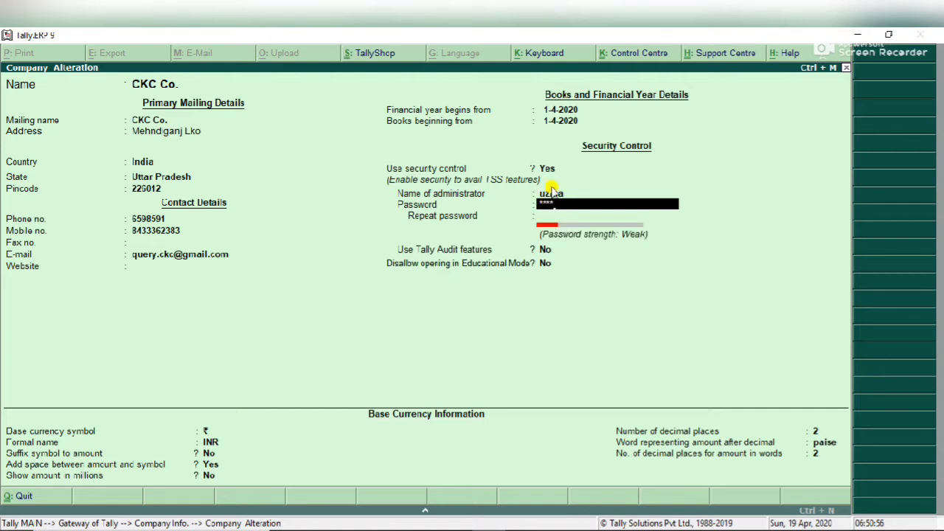
pyautogui.press('Return')
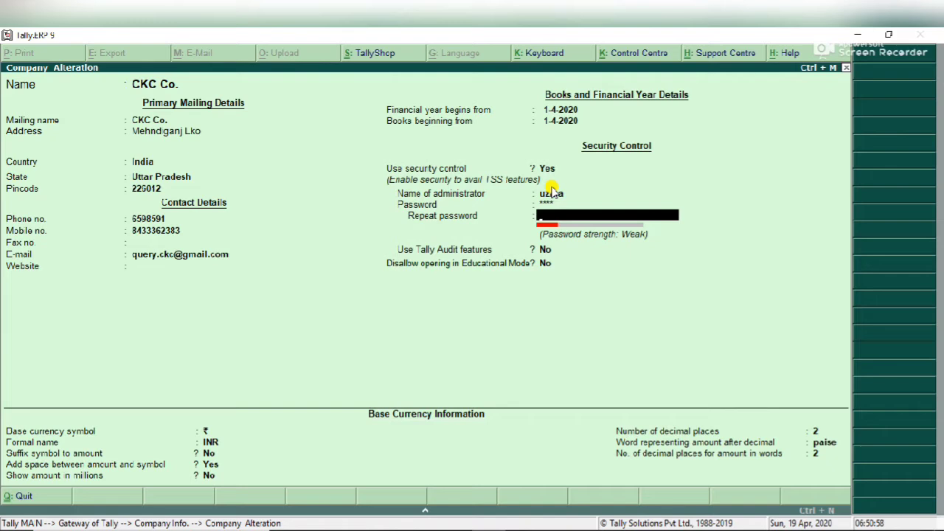
pyautogui.write('****')
pyautogui.press('Return')
pyautogui.press('Return')
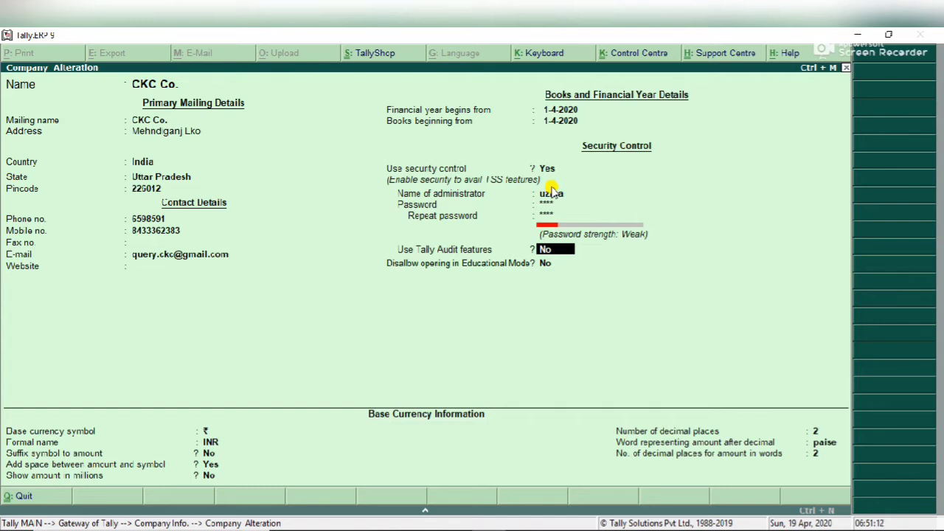
pyautogui.press('Return')
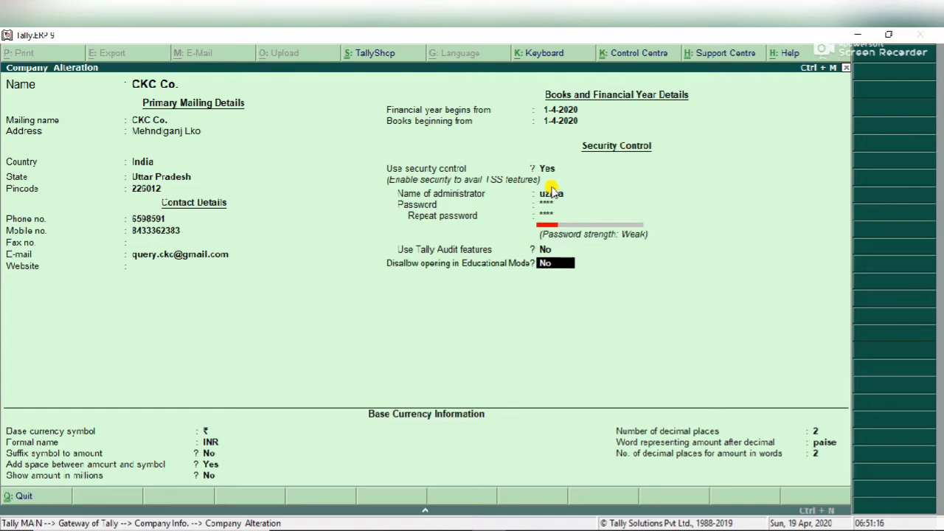
pyautogui.press('Return')
pyautogui.press('Return')
pyautogui.press('Return')
pyautogui.press('Return')
pyautogui.press('Return')
pyautogui.press('Return')
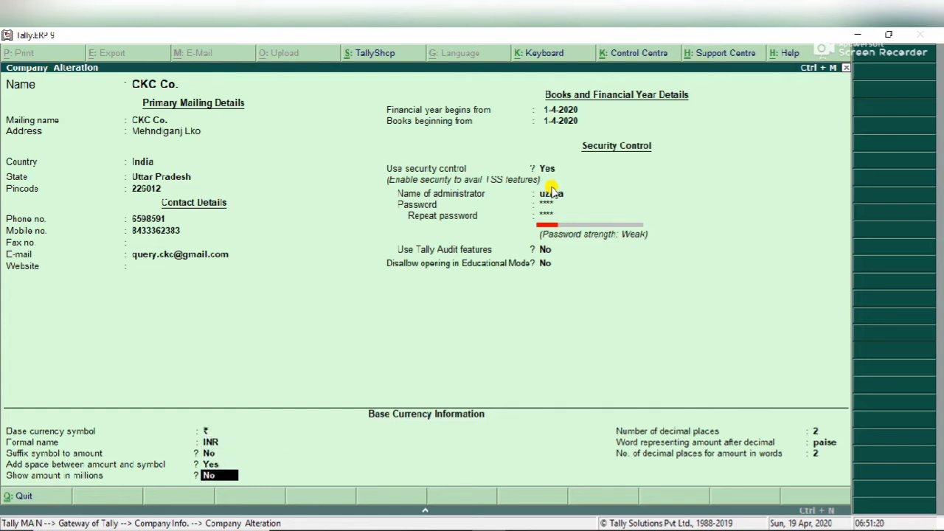
pyautogui.press('Return')
pyautogui.press('Return')
pyautogui.press('Return')
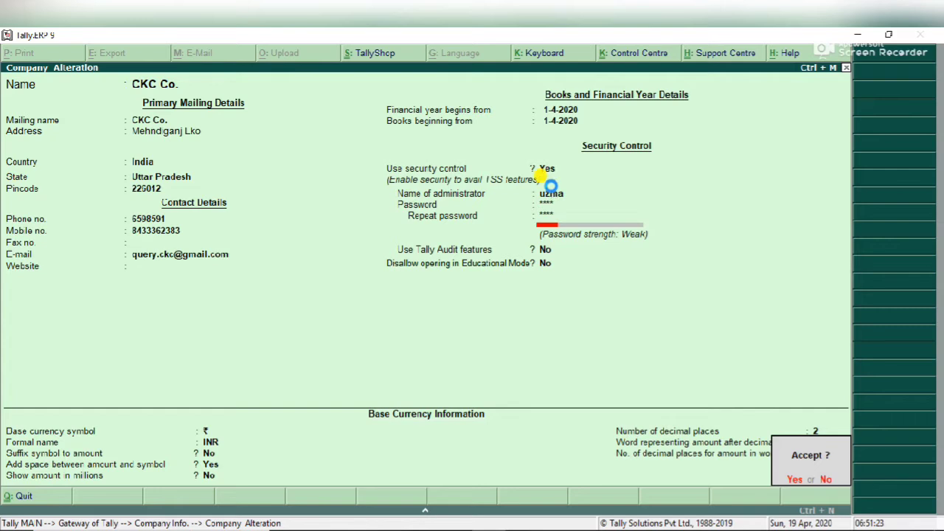
# - Accept the alteration, reload CKC Co., and log in with the administrator name and password
pyautogui.press('Return')
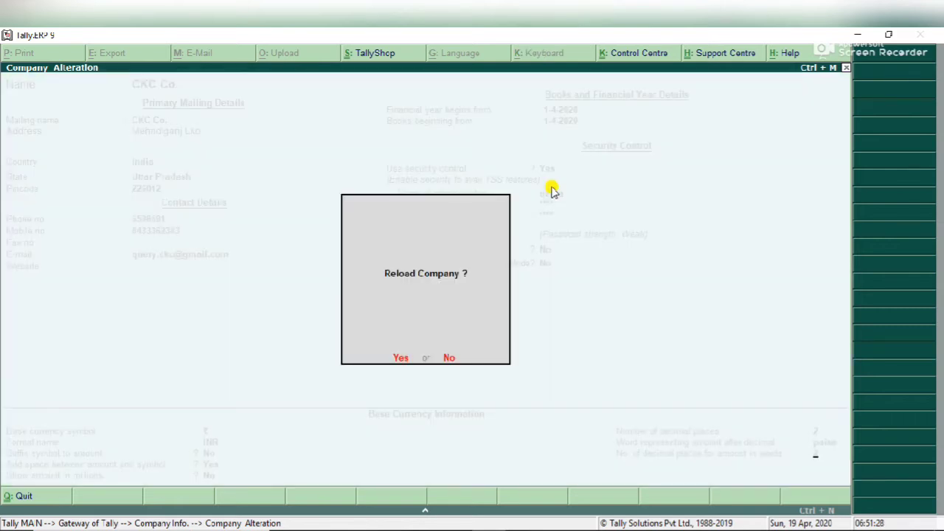
pyautogui.press('Return')
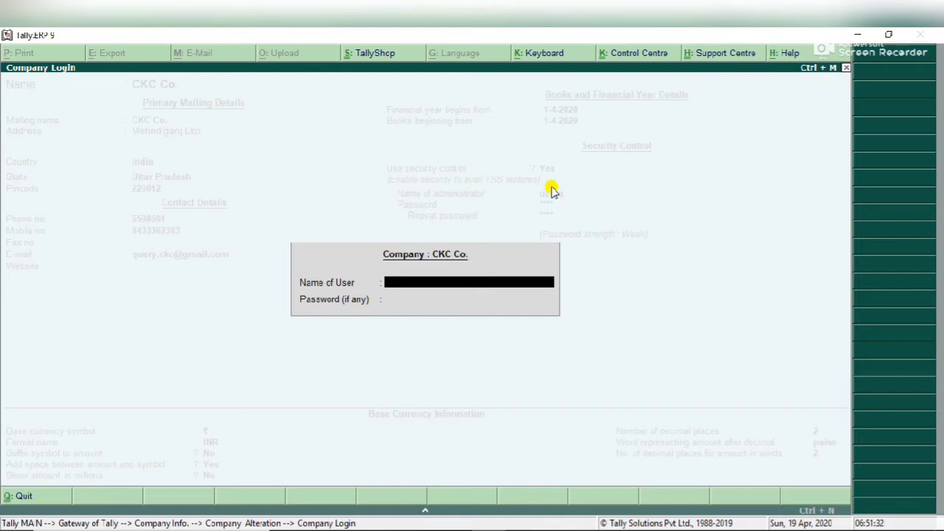
pyautogui.press('Return')
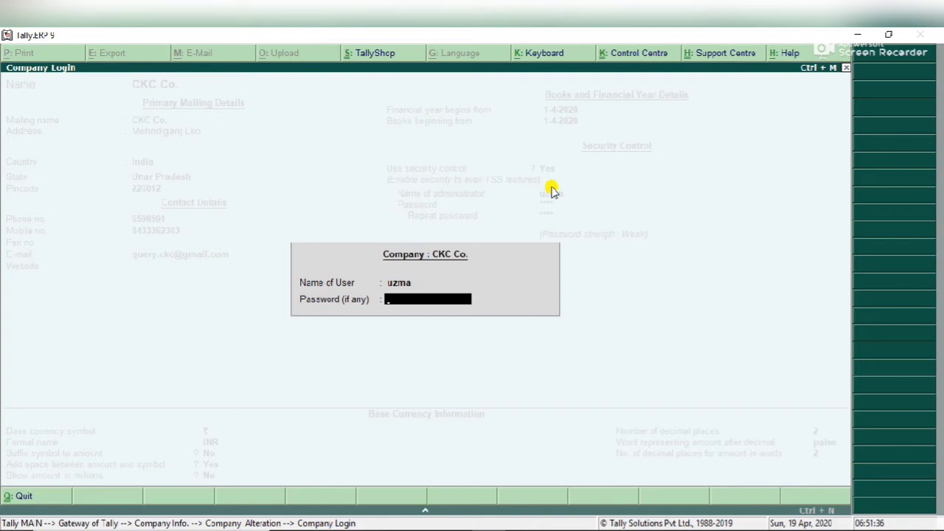
pyautogui.press('Return')
# - Dismiss the Select Company list to return to the Company Info. menu
pyautogui.press('s')
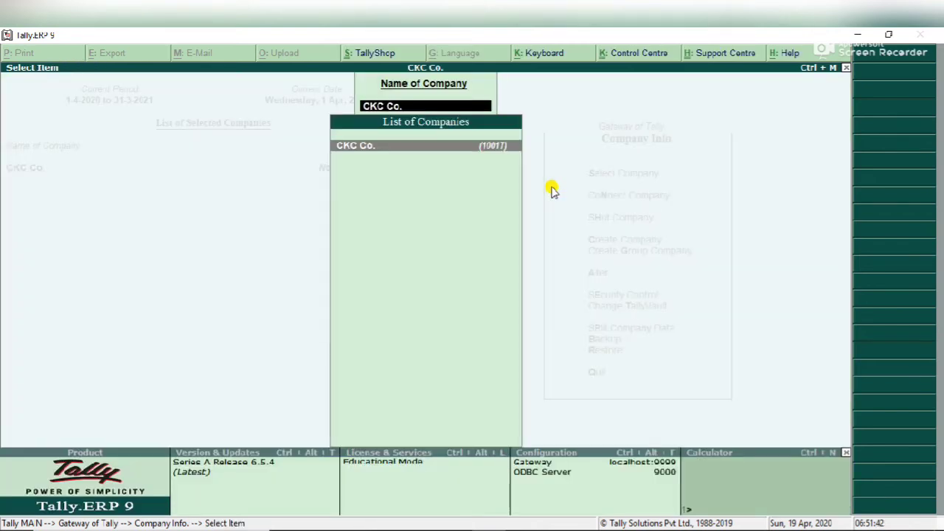
pyautogui.press('BackSpace')
pyautogui.press('Escape')
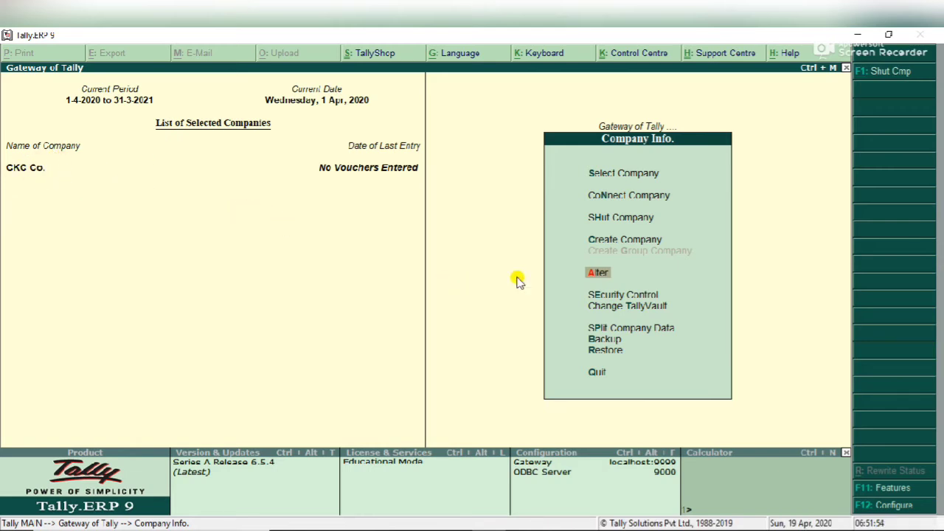
# - Shut the company CKC Co. from the Company Info. menu
pyautogui.click(602, 225)
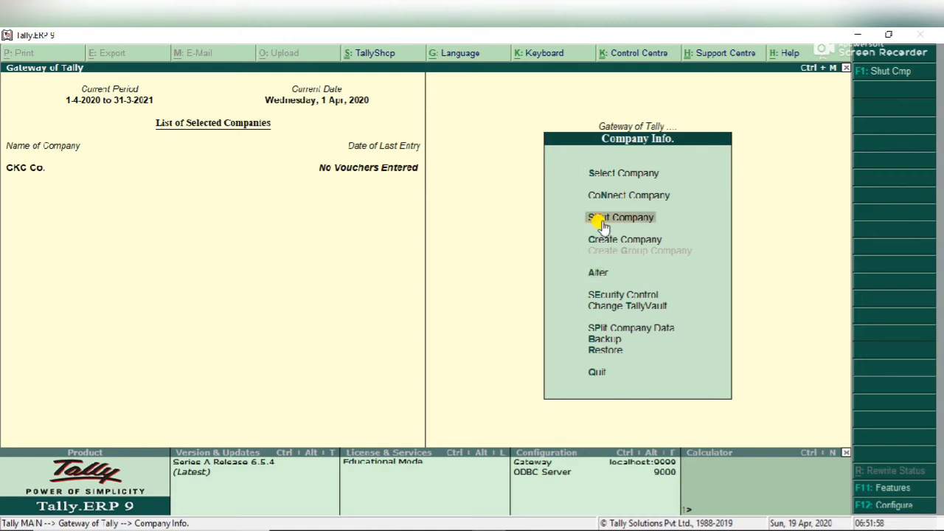
pyautogui.click(602, 225)
pyautogui.press('Return')
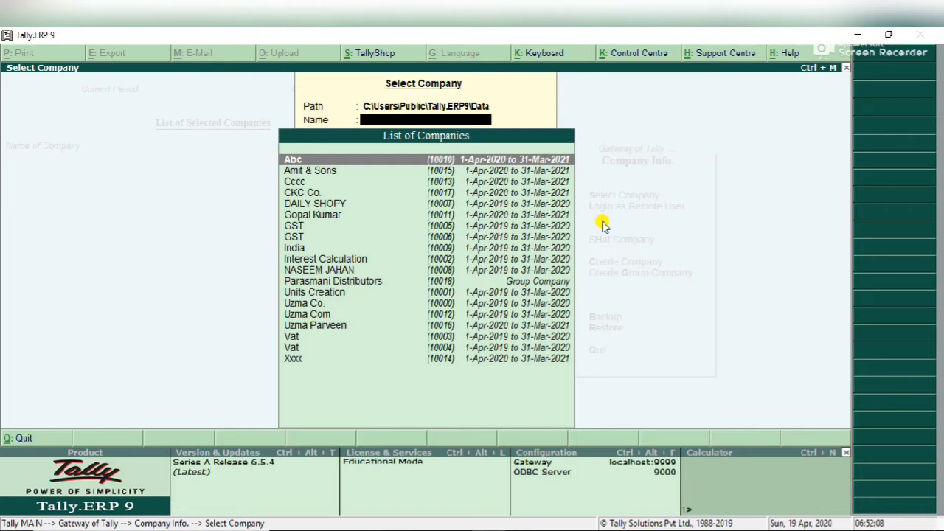
# - Reopen CKC Co. and log in with the administrator name and password
pyautogui.write('Ckc')
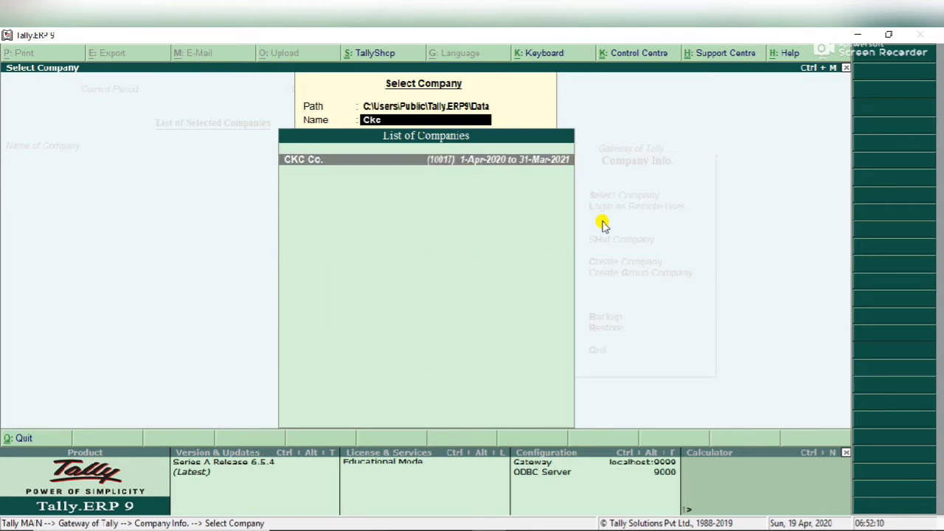
pyautogui.press('Return')
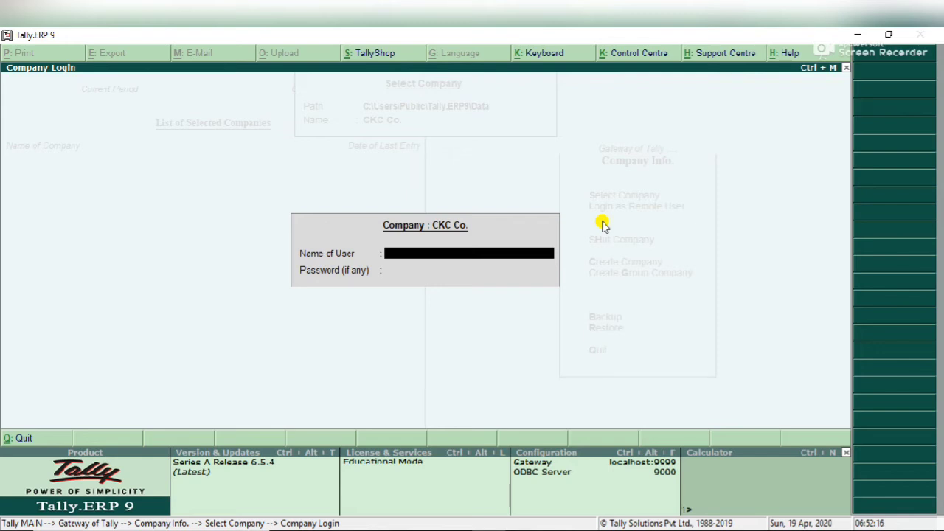
pyautogui.write('UZMA')
pyautogui.press('Return')
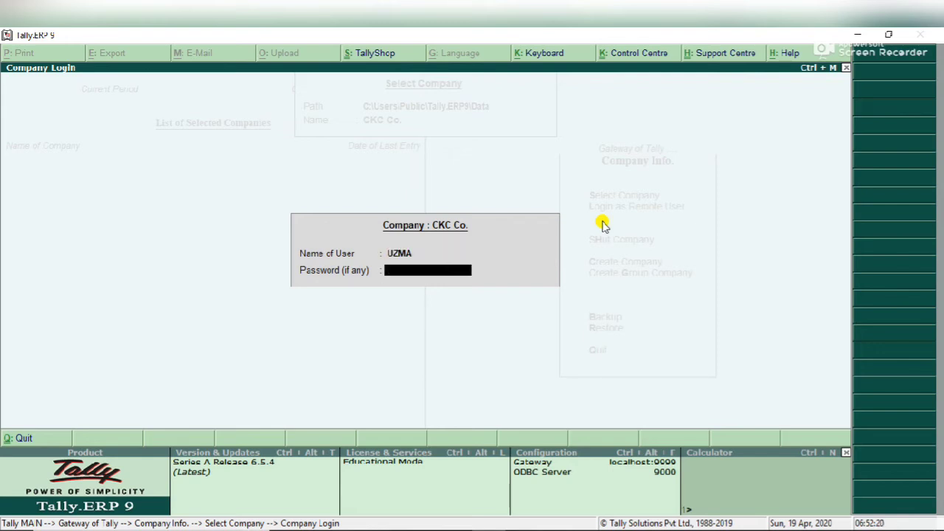
pyautogui.write('***')
pyautogui.press('Return')
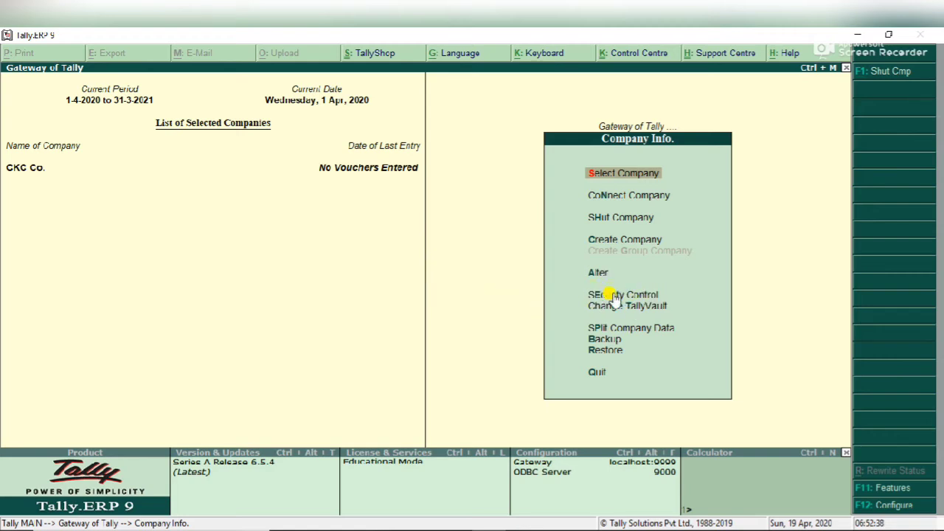
# - Open Security Control from the Company Info. menu for CKC Co
pyautogui.click(614, 295)
pyautogui.click(614, 295)
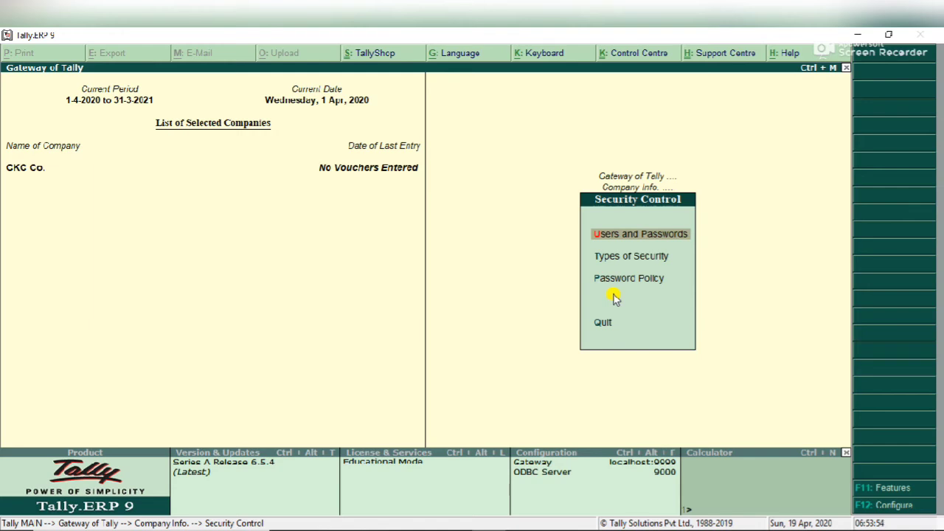
# - In Users for Company, add a first Data Entry user with a username and password
pyautogui.press('Return')
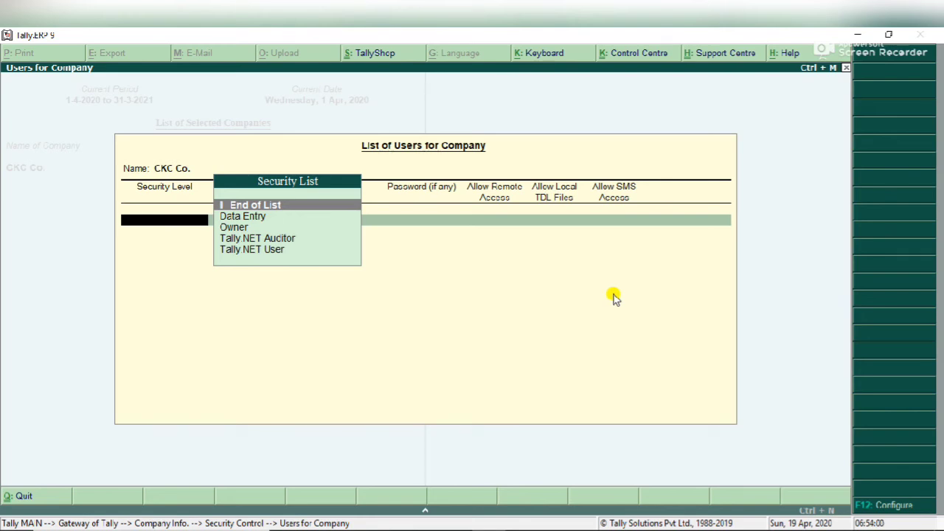
pyautogui.press('Down')
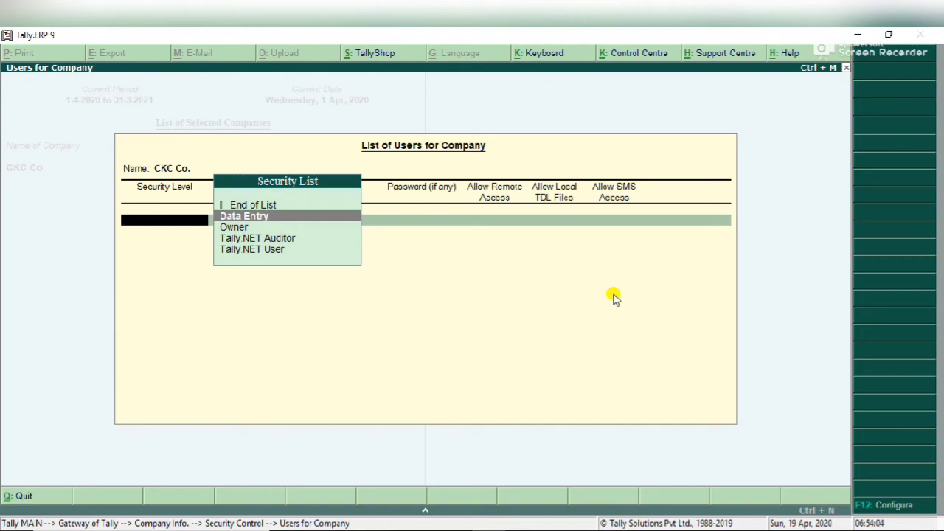
pyautogui.press('Return')
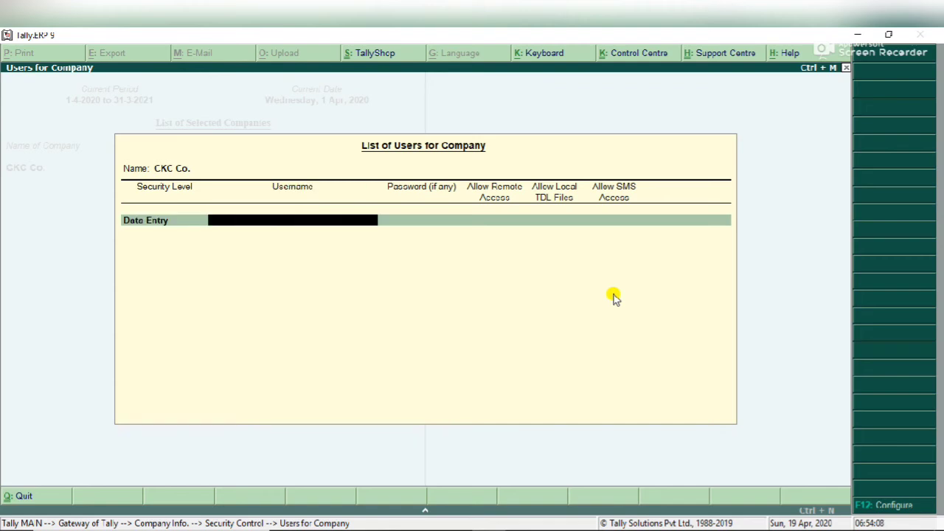
pyautogui.write('GOPAL')
pyautogui.press('Return')
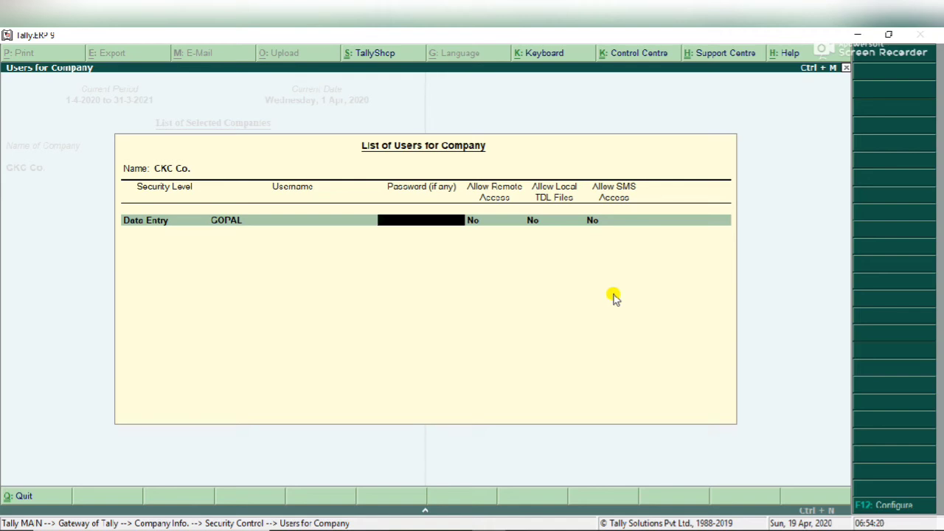
pyautogui.write('**')
pyautogui.press('Return')
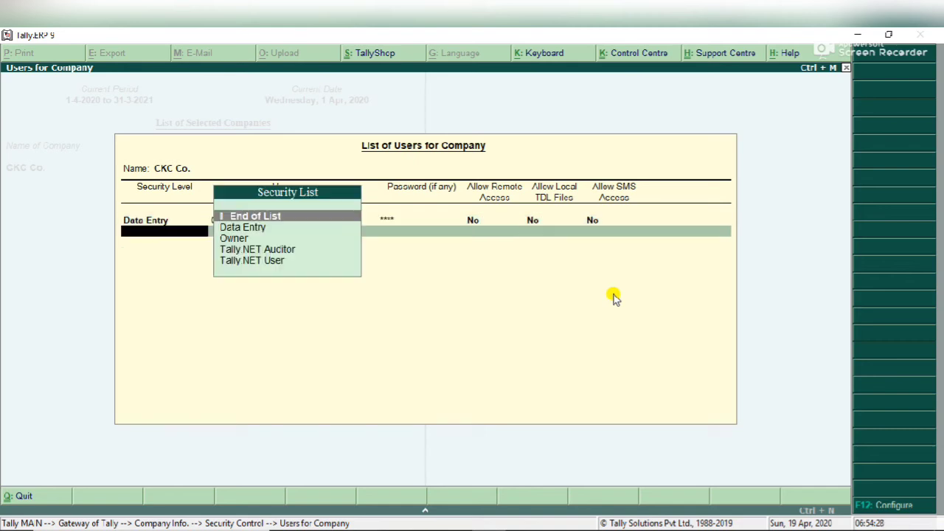
# - Set the second user row's security level to Data Entry
pyautogui.press('Down')
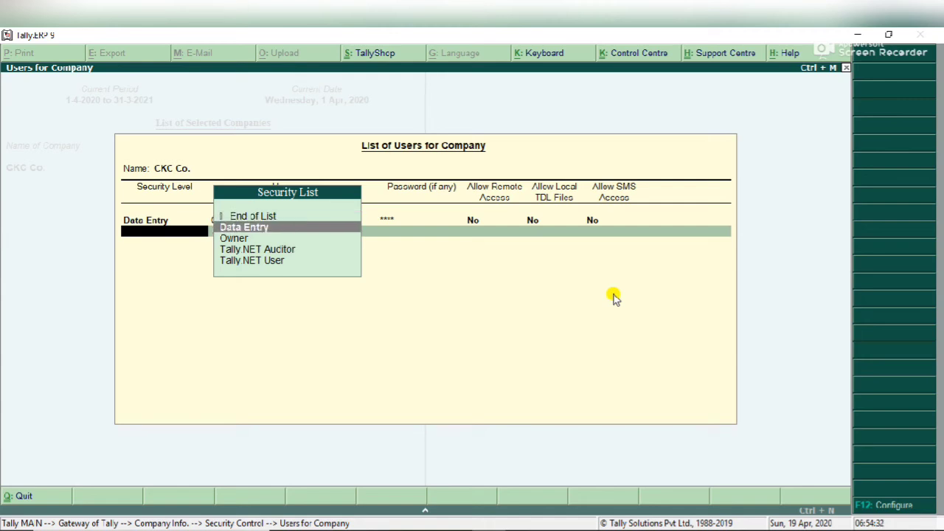
pyautogui.press('Down')
pyautogui.press('Down')
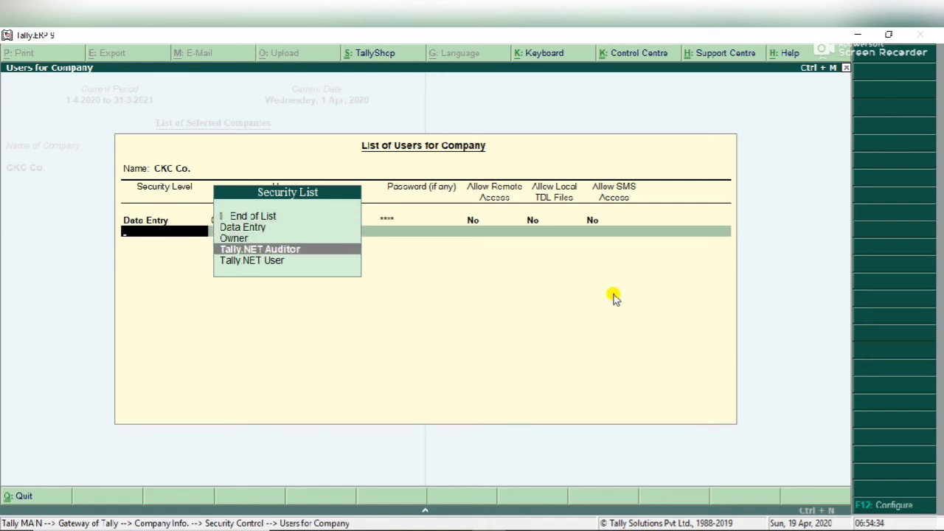
pyautogui.press('Down')
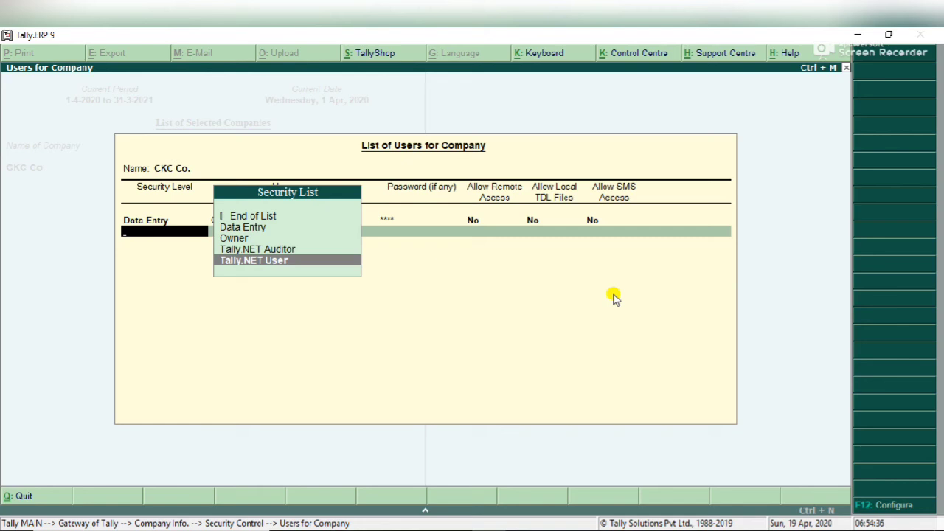
pyautogui.press('Up')
pyautogui.press('Up')
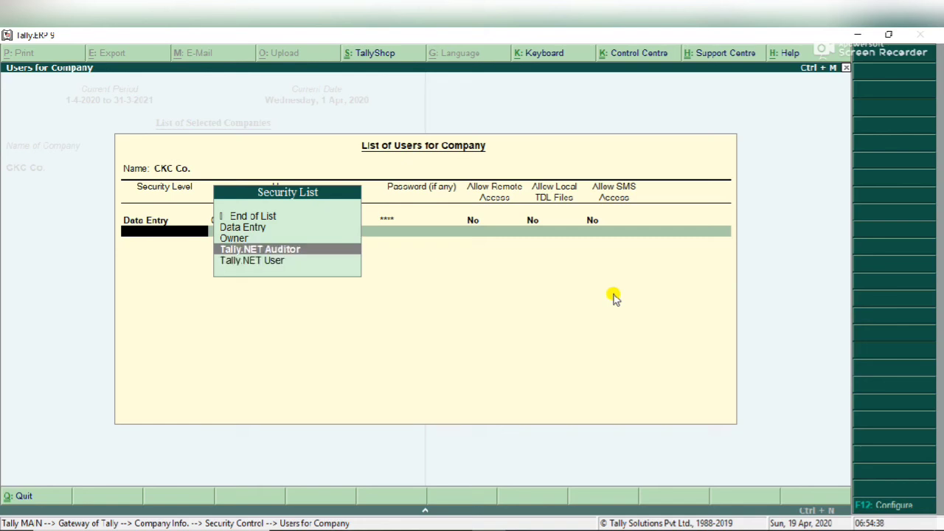
pyautogui.press('Up')
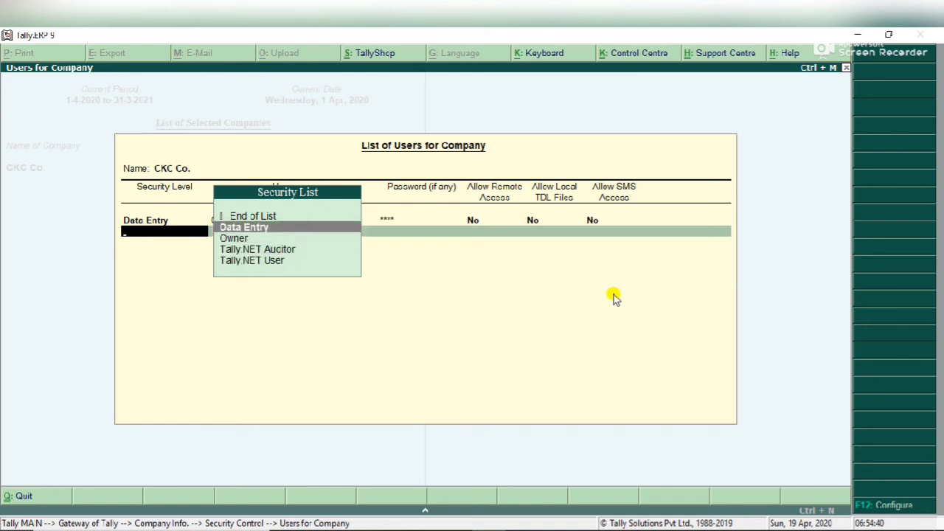
pyautogui.press('Return')
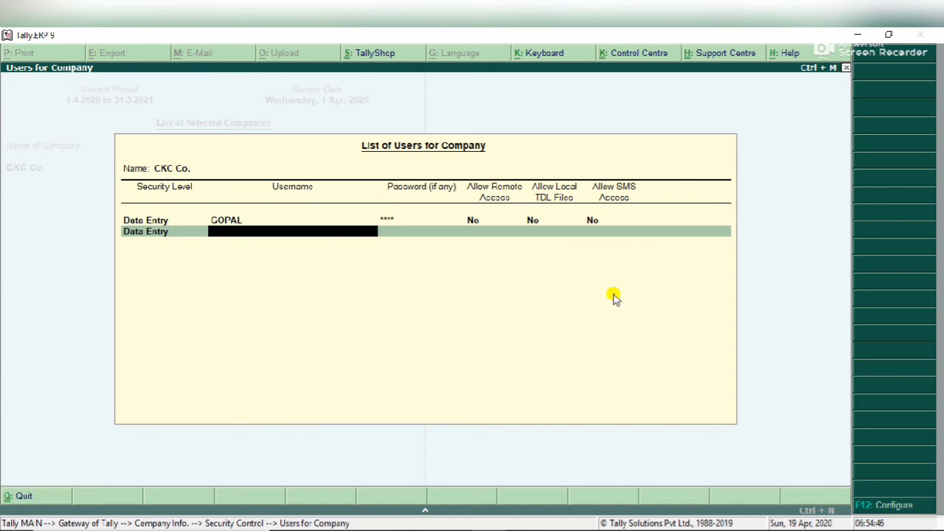
# - Enter the second Data Entry user's username and password
pyautogui.write('AMIT')
pyautogui.press('Return')
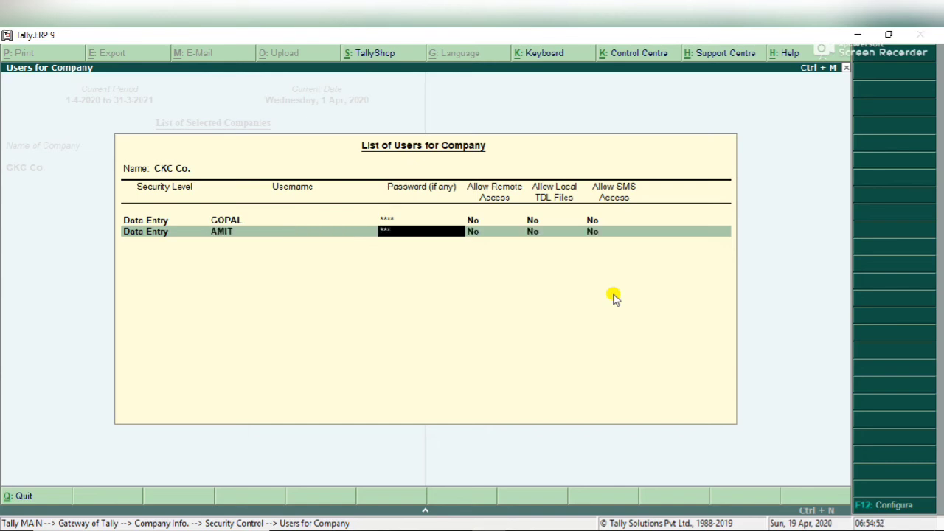
pyautogui.press('Return')
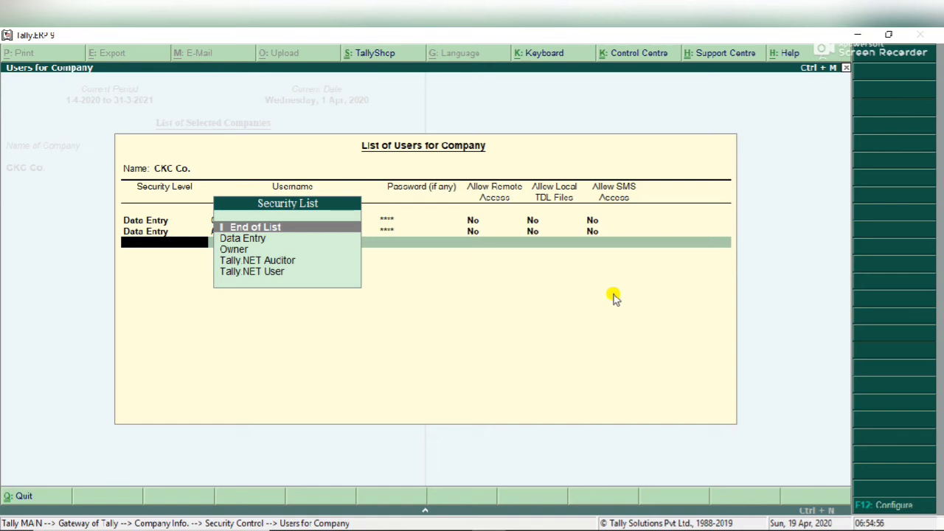
# - Add a third Data Entry user with username and password, then end the user list
pyautogui.press('Down')
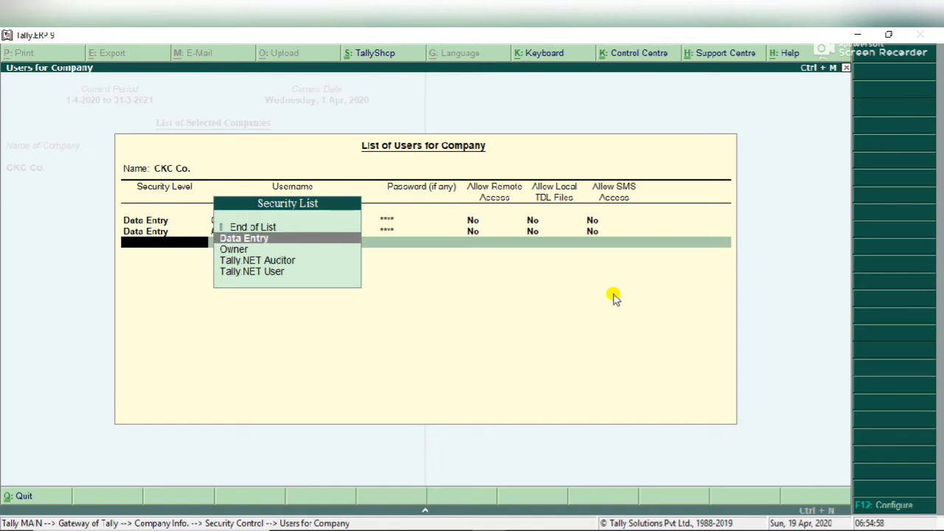
pyautogui.press('Return')
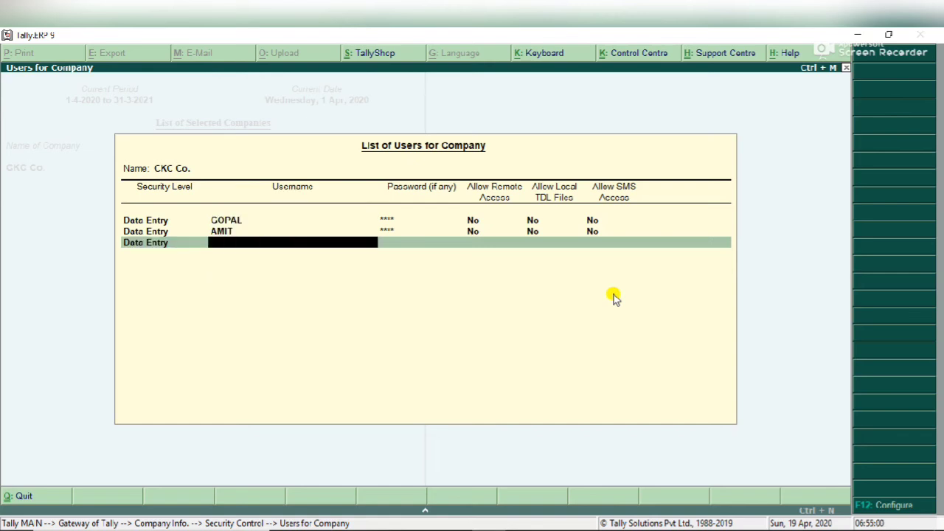
pyautogui.write('SUMIT')
pyautogui.press('Return')
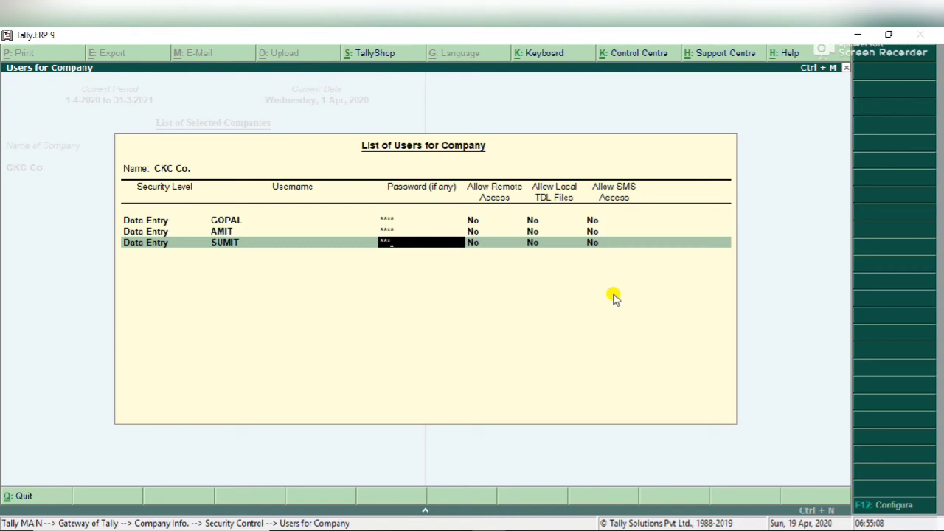
pyautogui.press('Return')
pyautogui.press('Return')
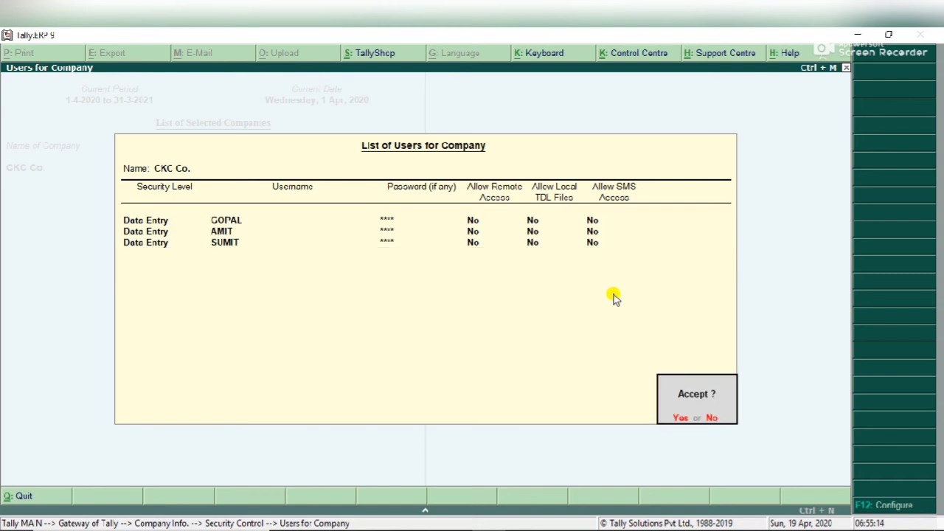
pyautogui.press('Return')
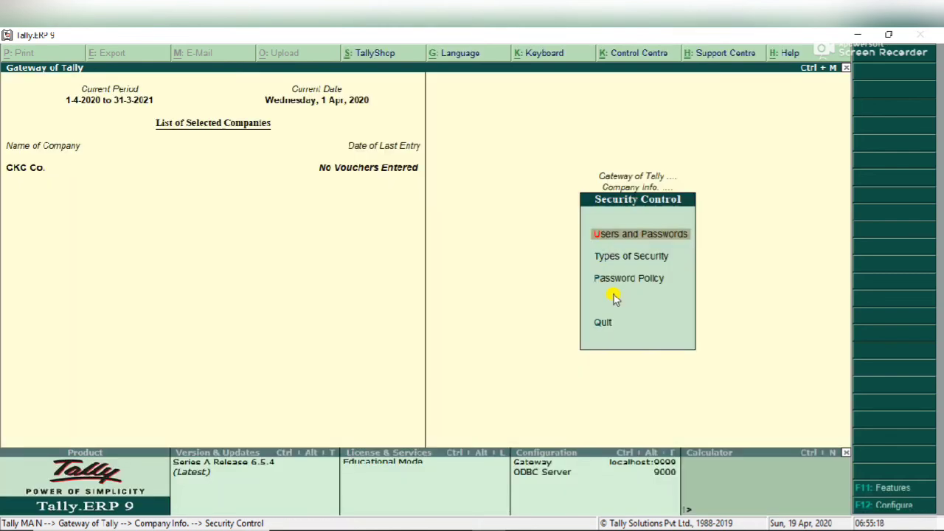
# - Leave Security Control and shut CKC Co. with Alt+F1
pyautogui.press('Escape')
pyautogui.press('Escape')
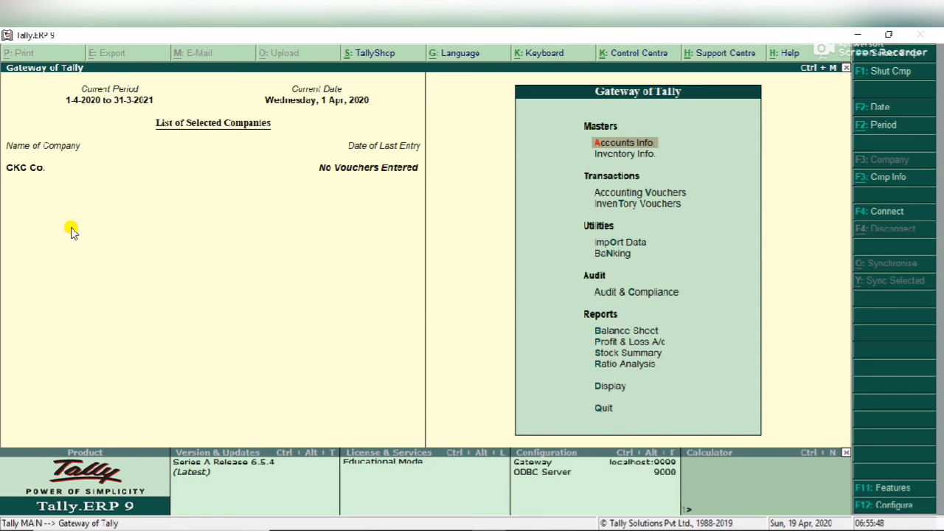
pyautogui.hotkey('alt', 'F1')
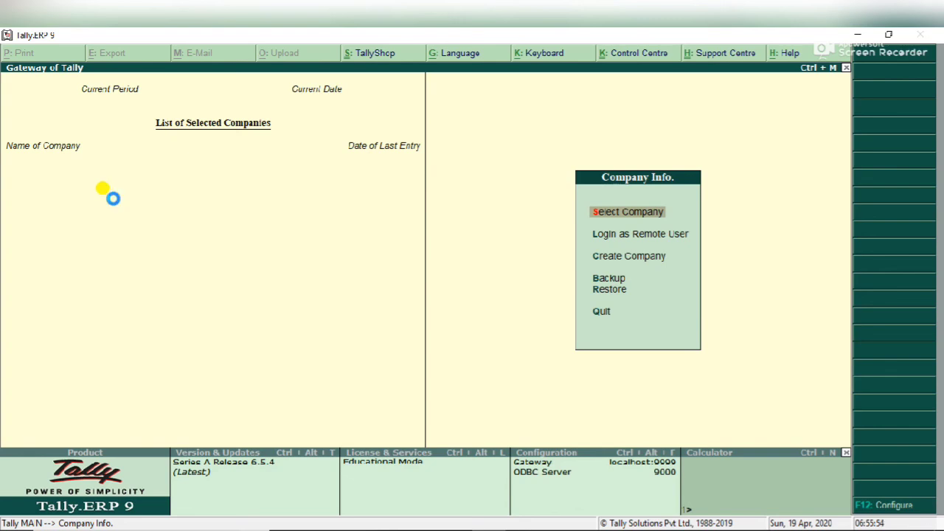
# - Load CKC Co. and log in with a Data Entry user's username and password
pyautogui.press('Return')
pyautogui.write('CKC')
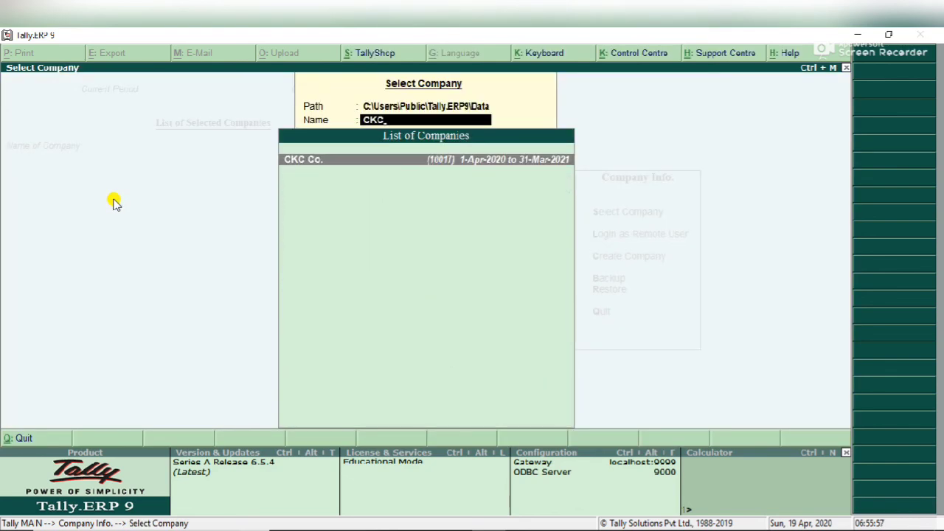
pyautogui.press('Return')
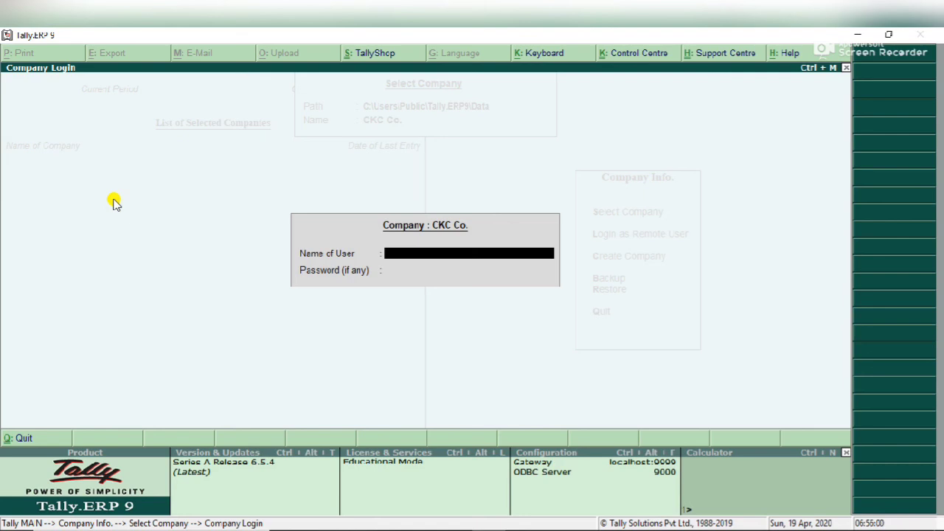
pyautogui.write('AMIT')
pyautogui.press('Return')
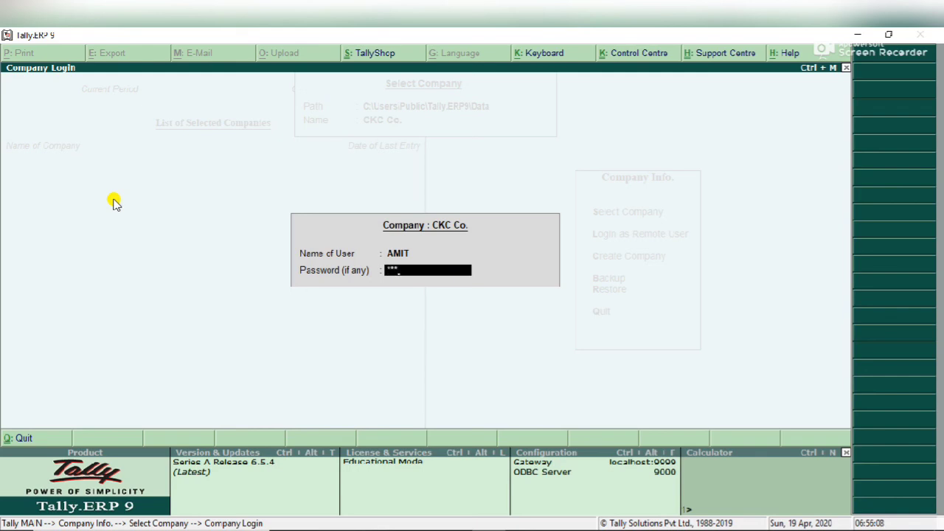
pyautogui.write('*')
pyautogui.press('Return')
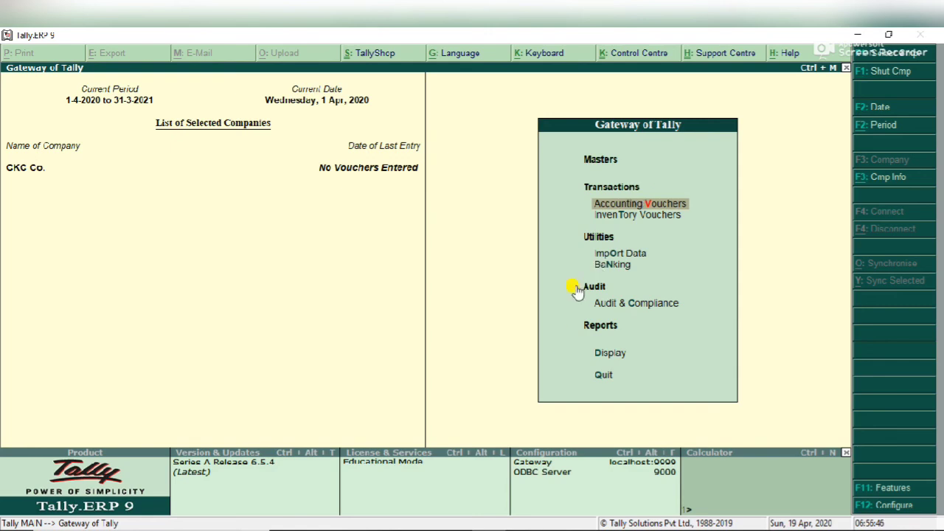
# - Shut CKC Co. and reload it from the Select Company list by filtering for CKC
pyautogui.hotkey('alt', 'F1')
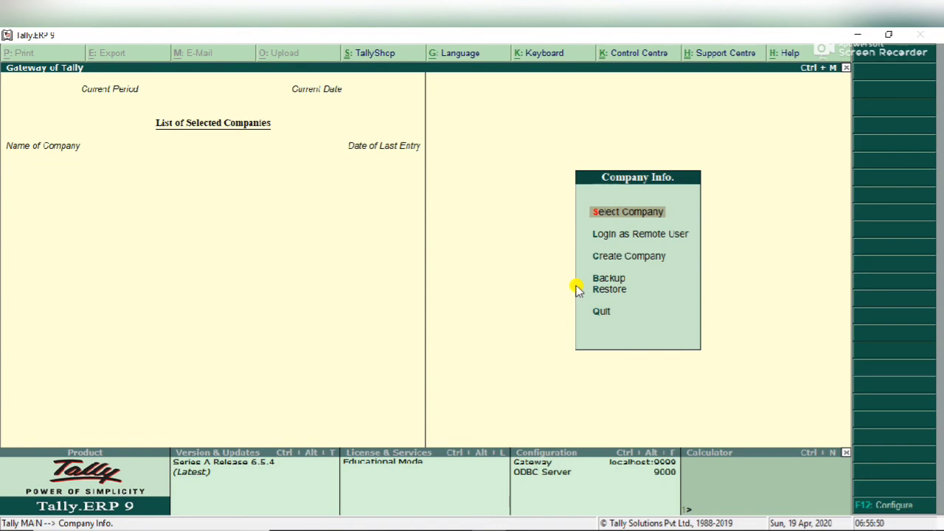
pyautogui.click(575, 285)
pyautogui.press('Return')
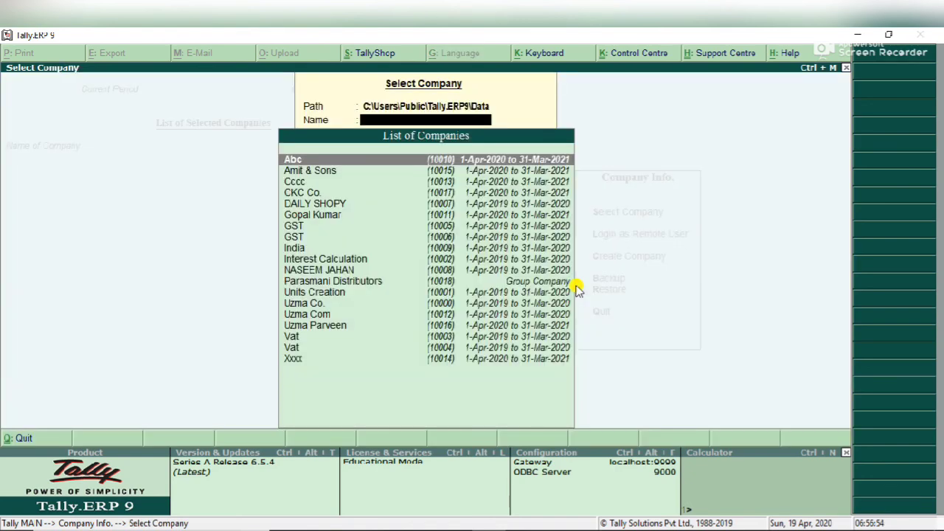
pyautogui.write('CKC')
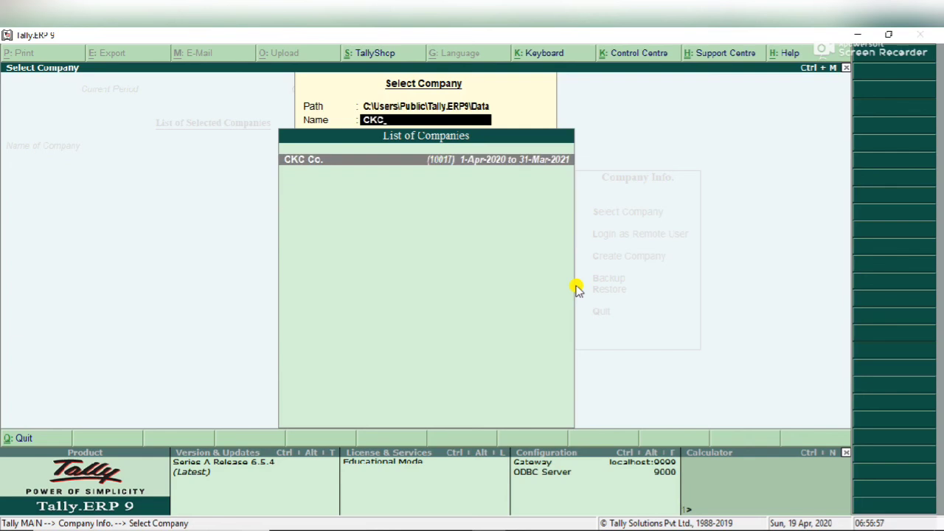
pyautogui.press('Return')
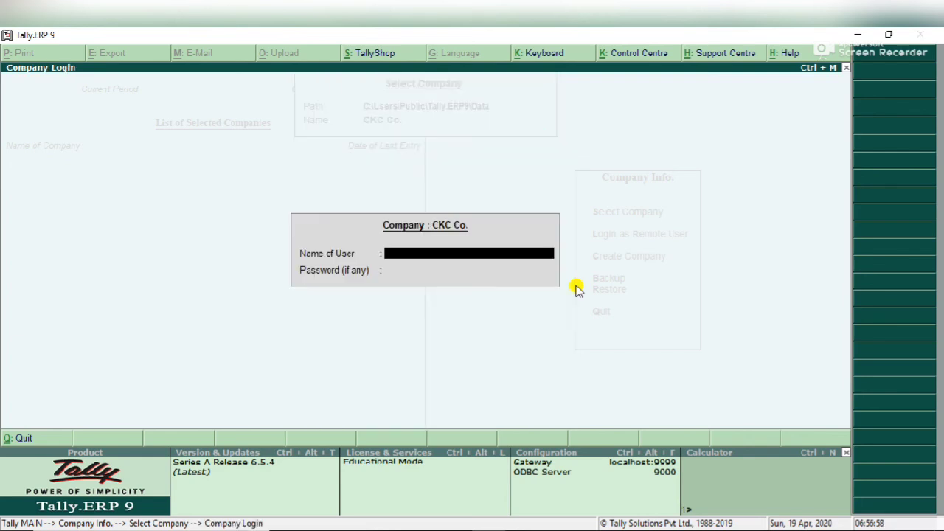
# - Log in to CKC Co. with the administrator username and password
pyautogui.write('UZMA')
pyautogui.press('Return')
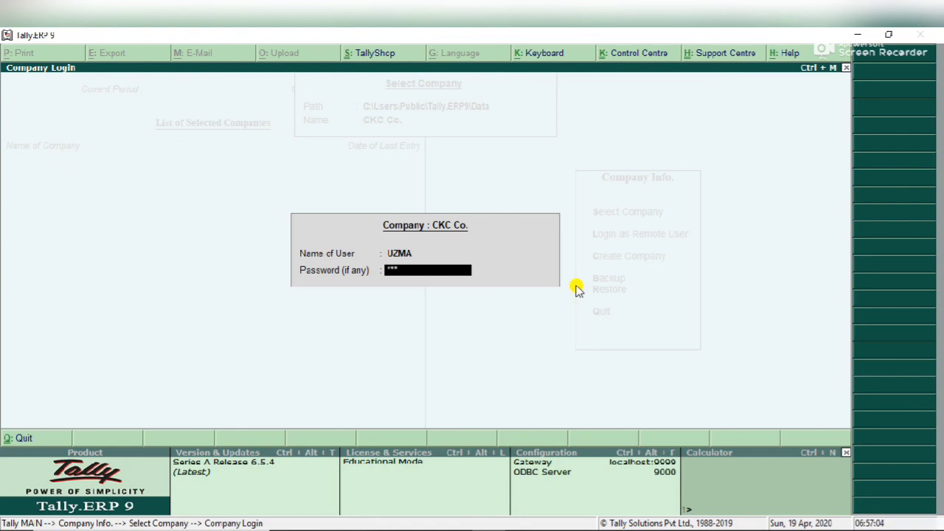
pyautogui.press('Return')
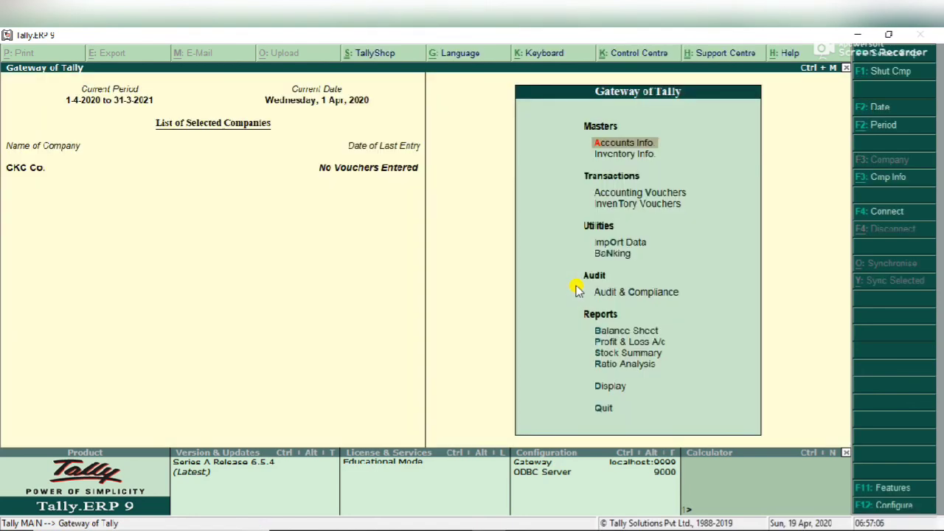